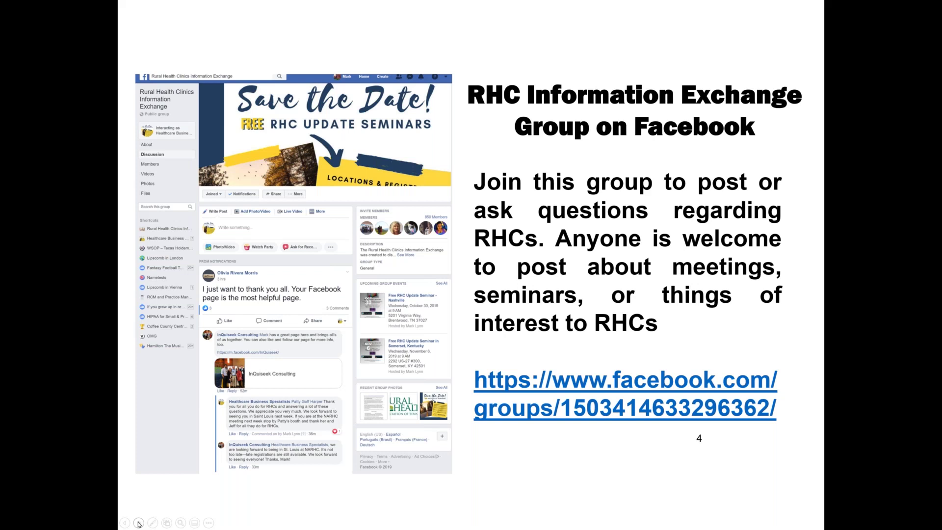
# Advance the slideshow to slide 7, 'Where to Find the Slides & Resources'.
pyautogui.click(139, 522)
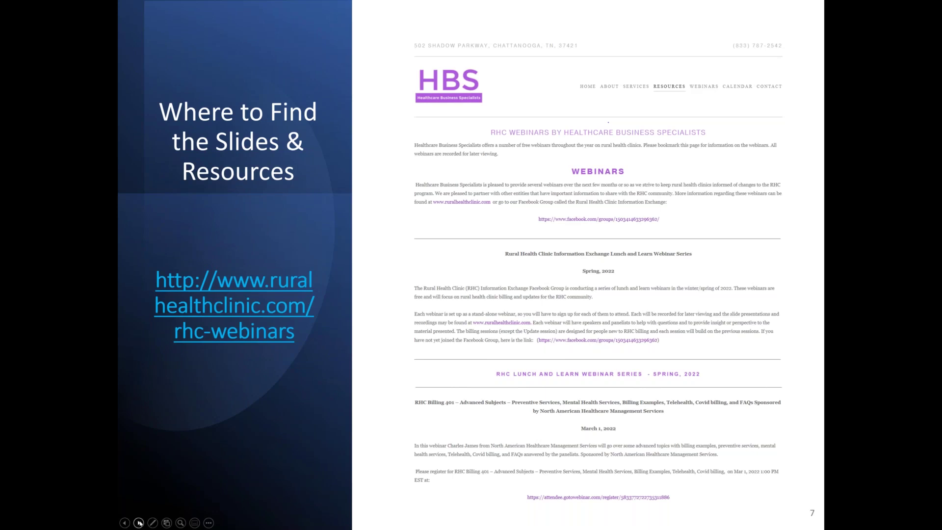
# Advance three slides, through the HRSA HPSA update and AHA letter, to the HPSA Find slide.
pyautogui.click(139, 523)
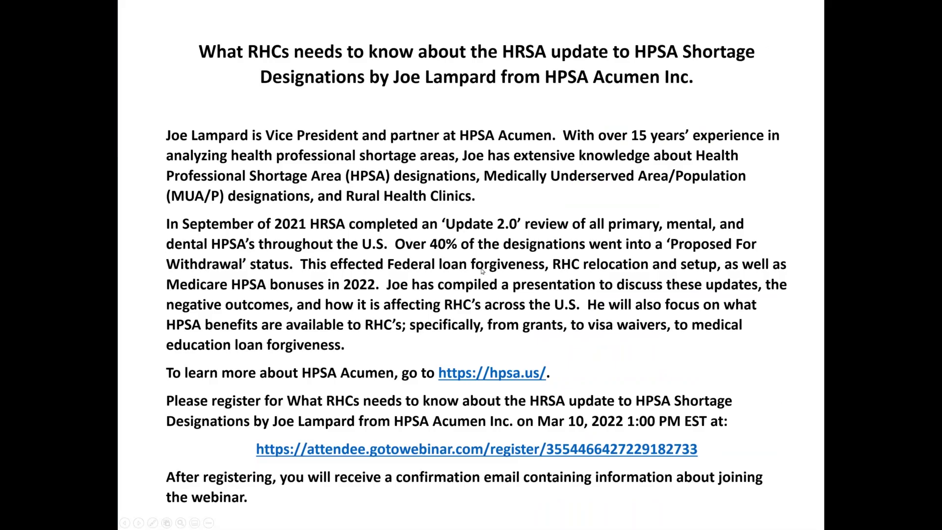
pyautogui.click(139, 523)
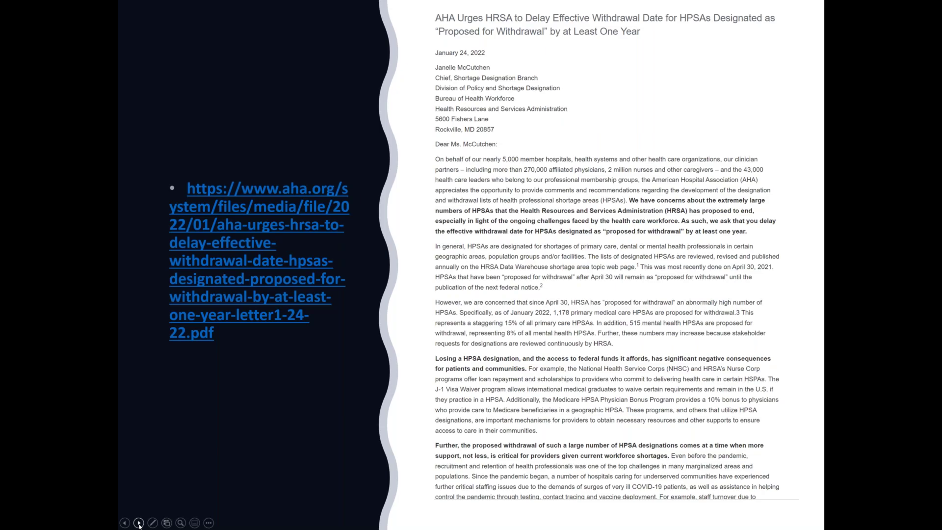
pyautogui.click(139, 523)
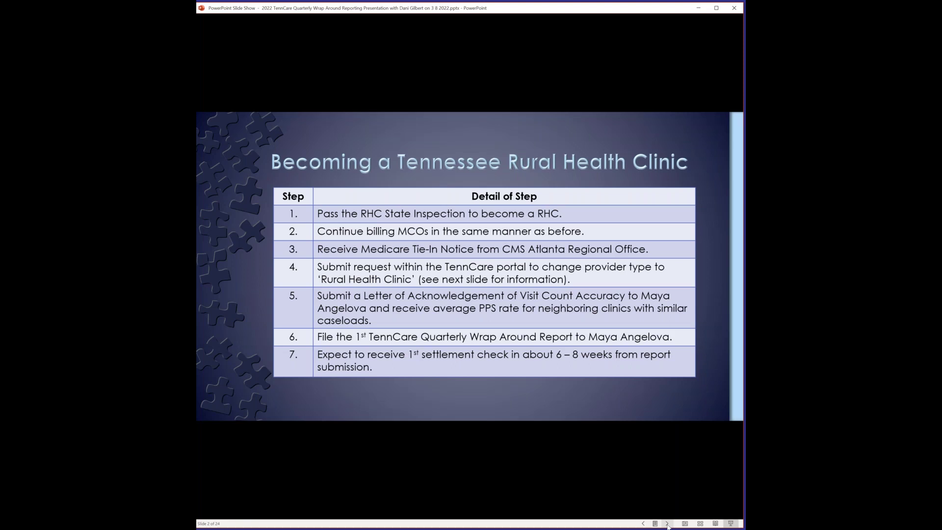
# Advance from slide 2 to slide 3, the TennCare online enrollment website steps.
pyautogui.click(667, 523)
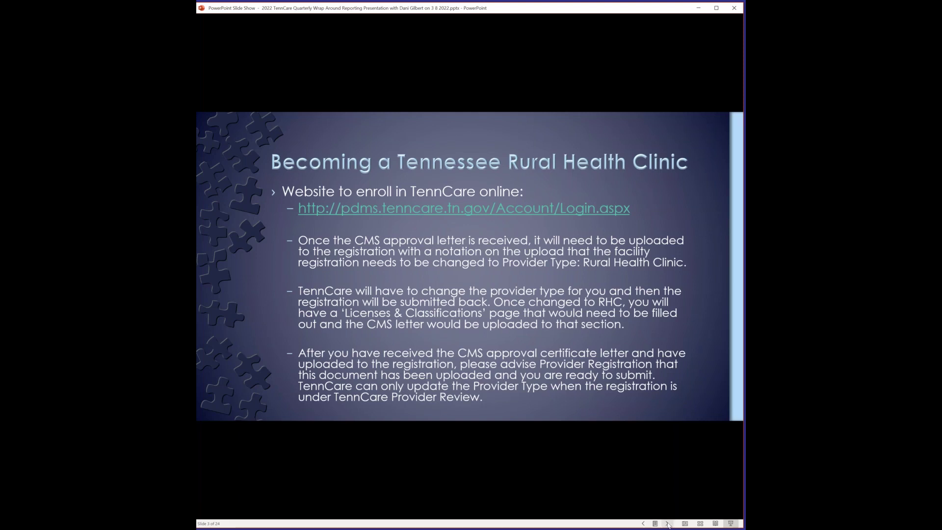
# Advance through the provider enrollment contact slide to slide 5 on why the report matters.
pyautogui.click(669, 523)
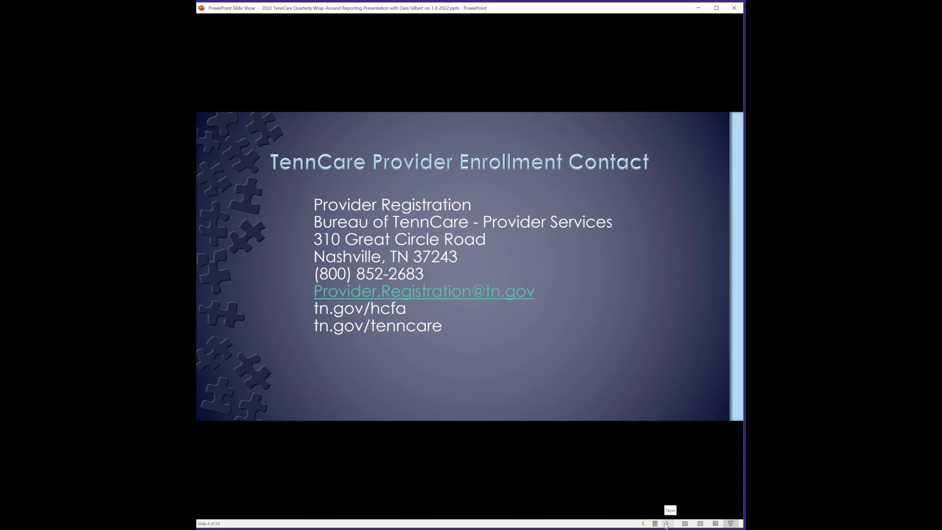
pyautogui.click(665, 523)
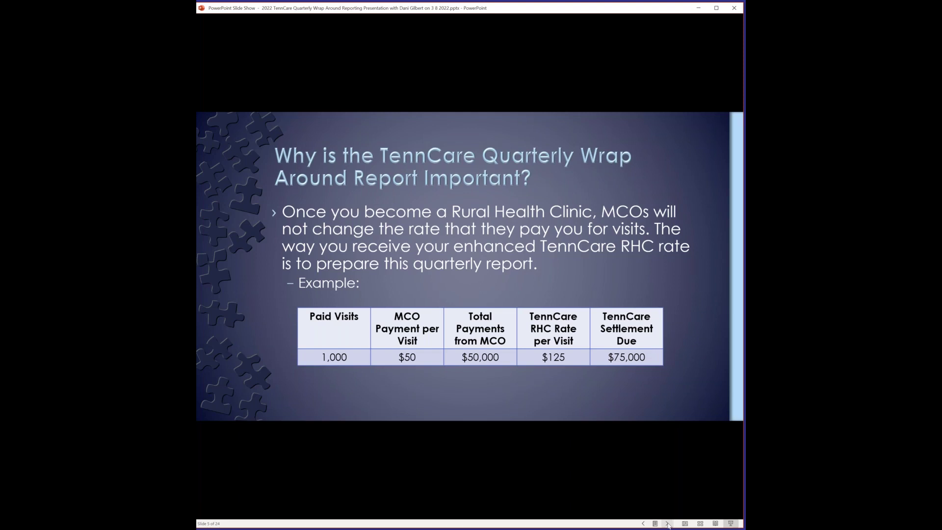
# Advance to slide 6, the table of quarterly reporting periods and report due dates.
pyautogui.click(667, 524)
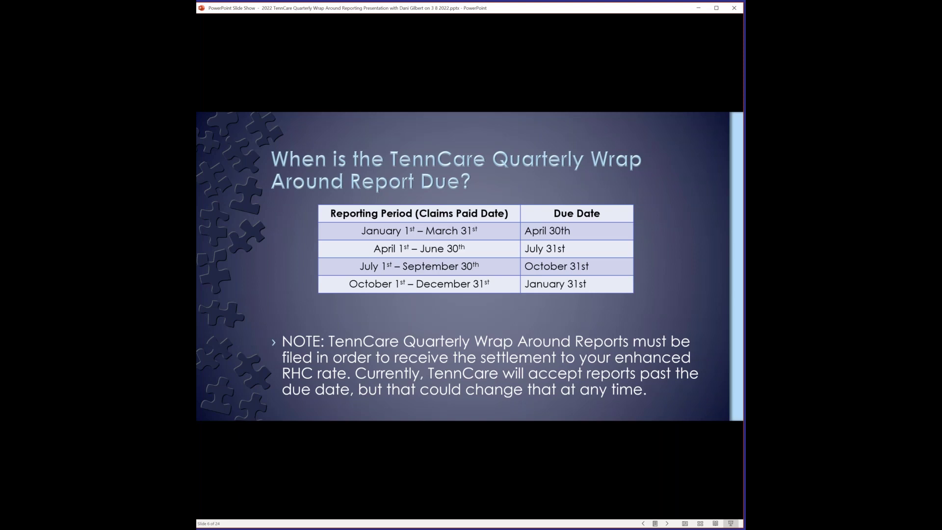
pyautogui.click(667, 523)
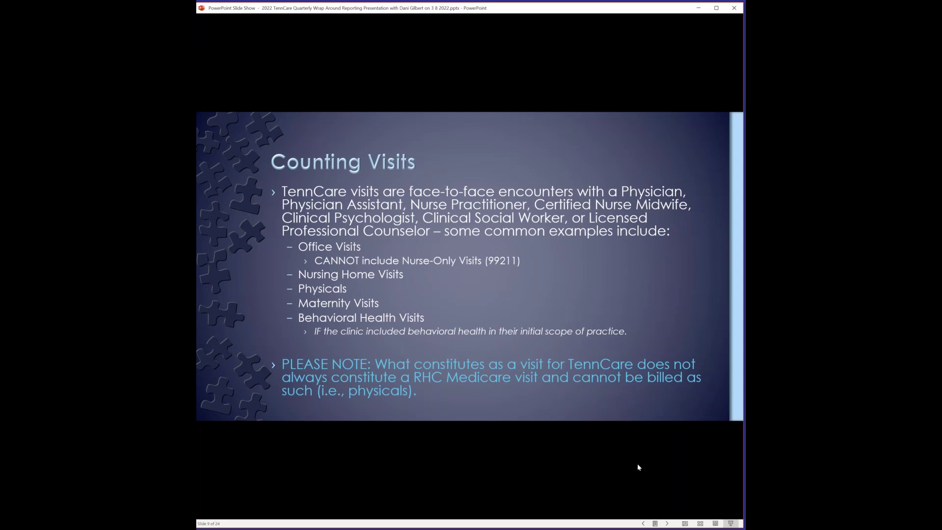
# Advance to slide 10 on same-day sick and behavioral health visits with two providers.
pyautogui.click(668, 523)
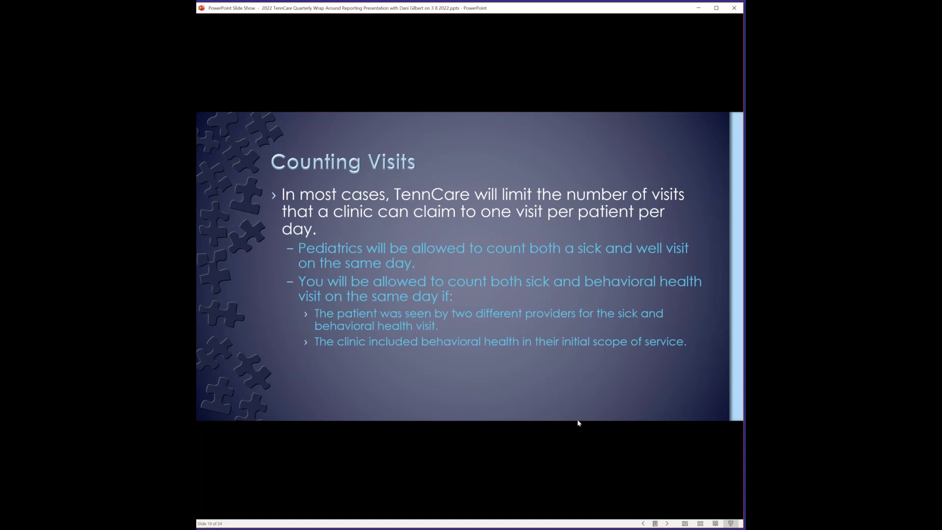
# Advance one slide toward the Counting Payments rule on which monies to include.
pyautogui.click(667, 523)
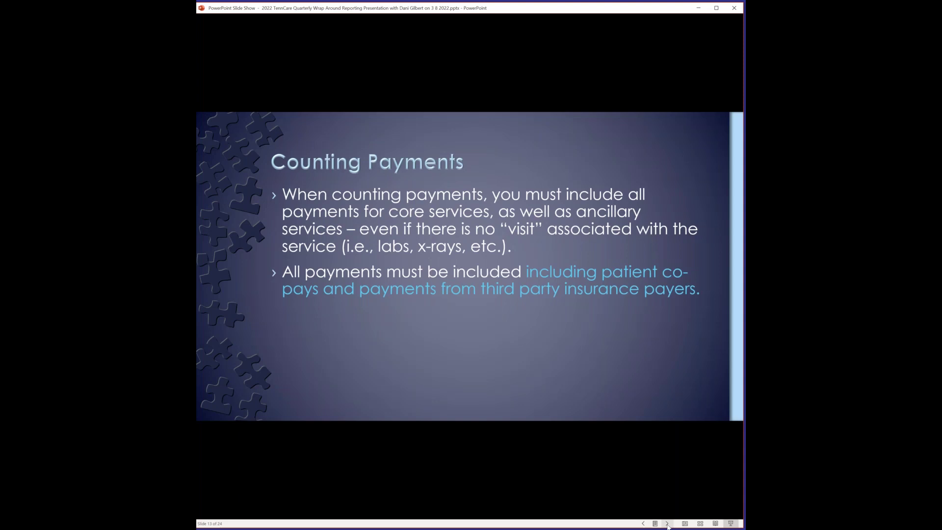
# Advance past the remittance example to slide 15 comparing two sample remittances ($22.03 total).
pyautogui.click(666, 524)
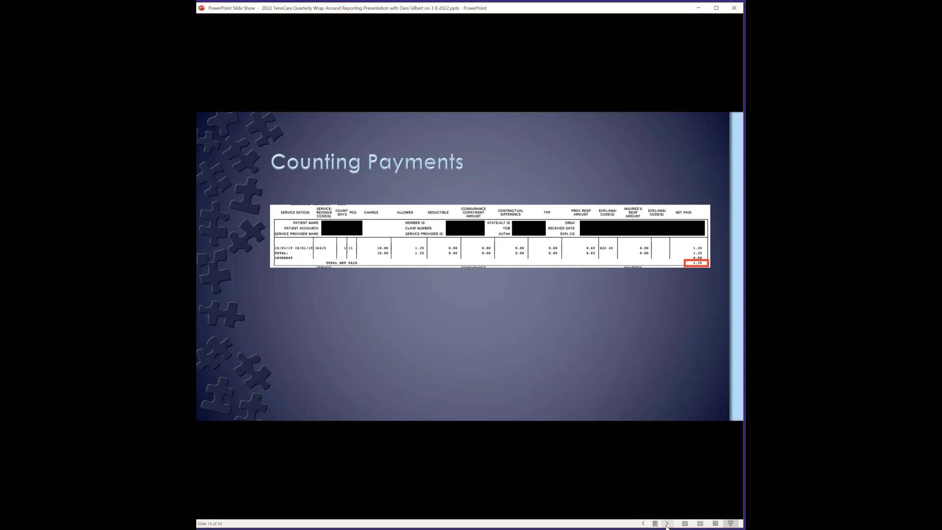
pyautogui.click(667, 523)
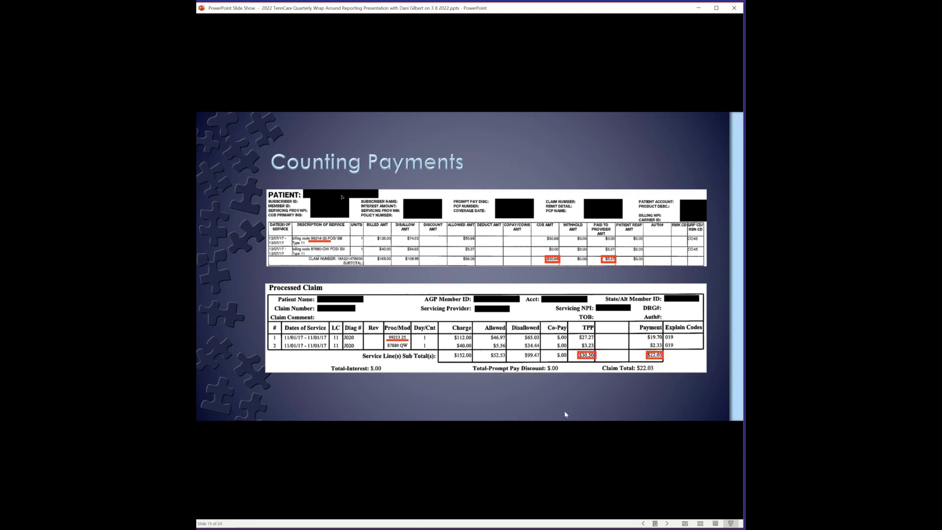
# Advance through the Visit and Payment Summary slide to the Medicare Crossover exclusion note.
pyautogui.click(667, 524)
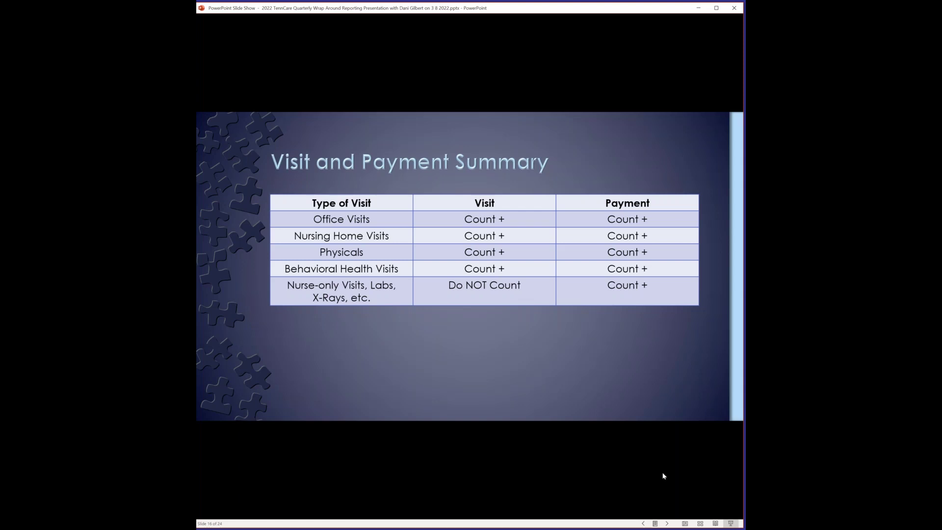
pyautogui.click(667, 523)
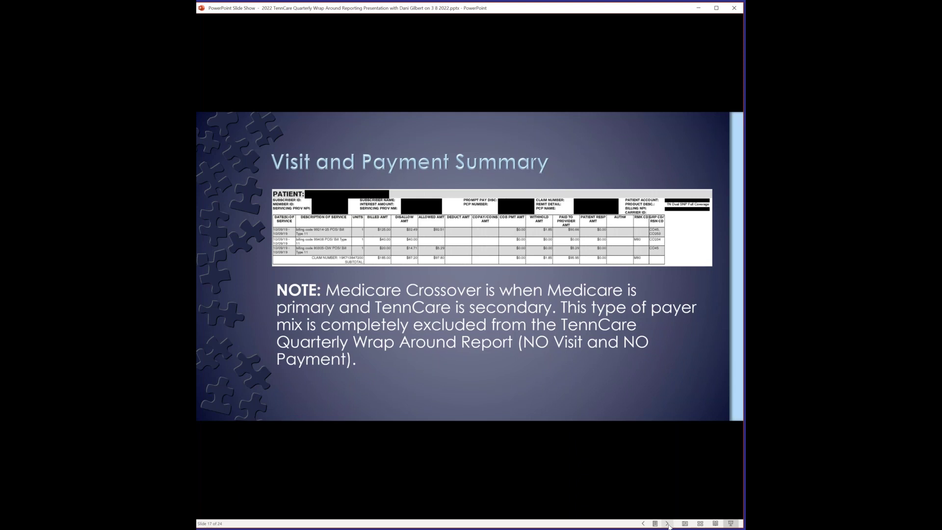
# Advance to the Completing the Report slide.
pyautogui.click(668, 524)
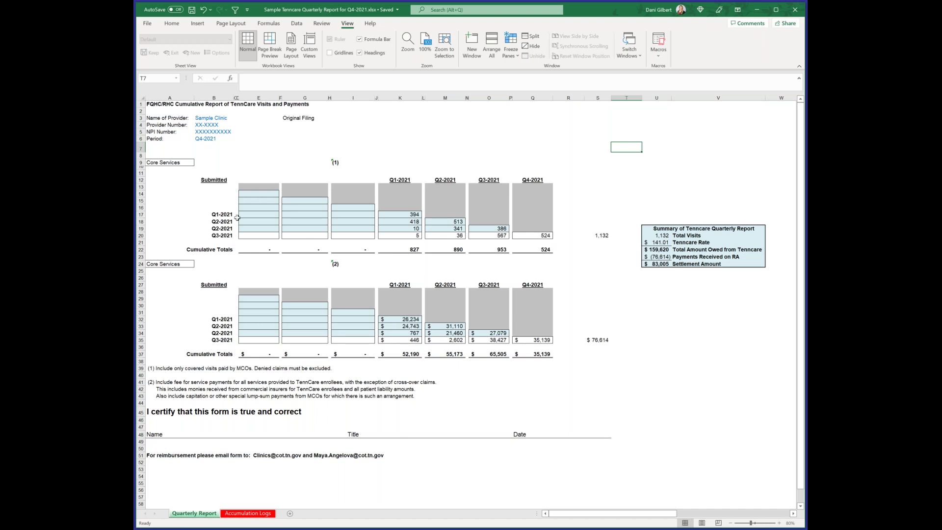
pyautogui.click(254, 236)
pyautogui.moveTo(254, 236); pyautogui.dragTo(533, 236)
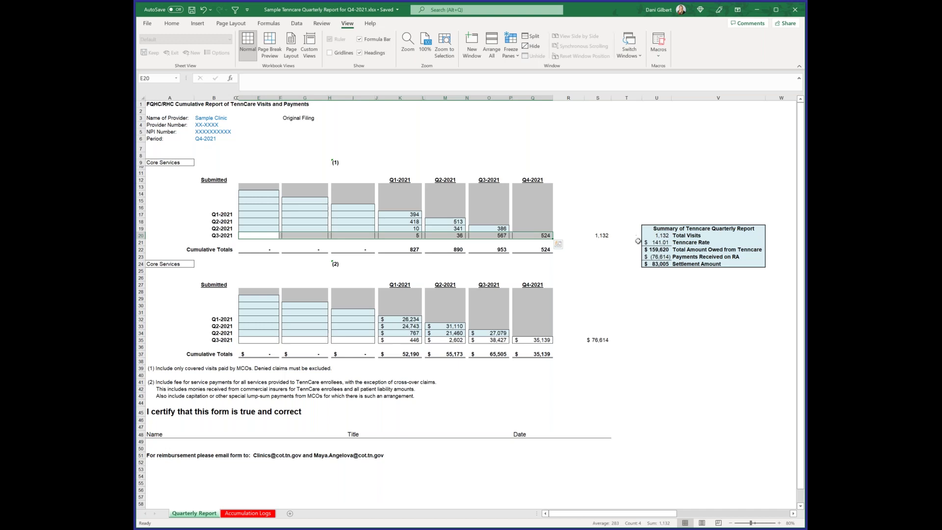
pyautogui.click(665, 263)
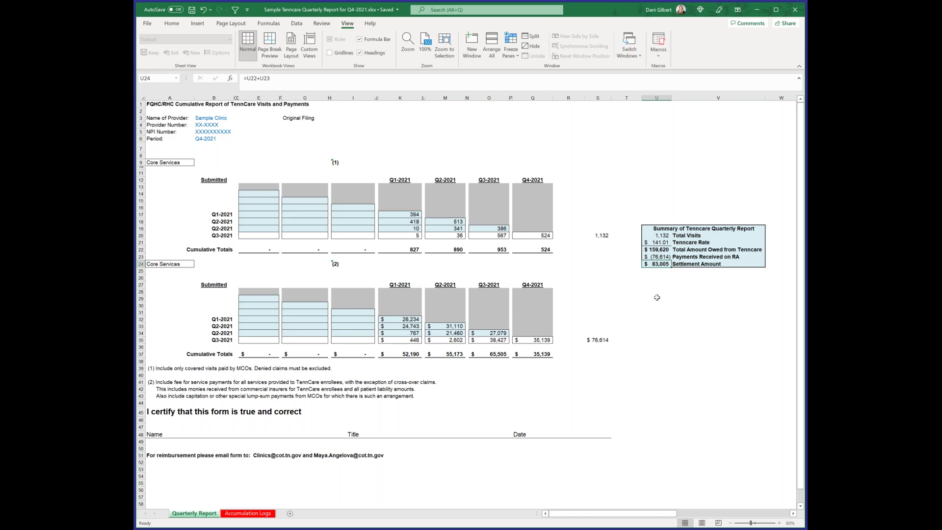
# On Accumulation Logs, review the AMERIGROUP check numbers, the 10/1/2021 remittance and its Q2-2021 visits of 3.
pyautogui.click(241, 514)
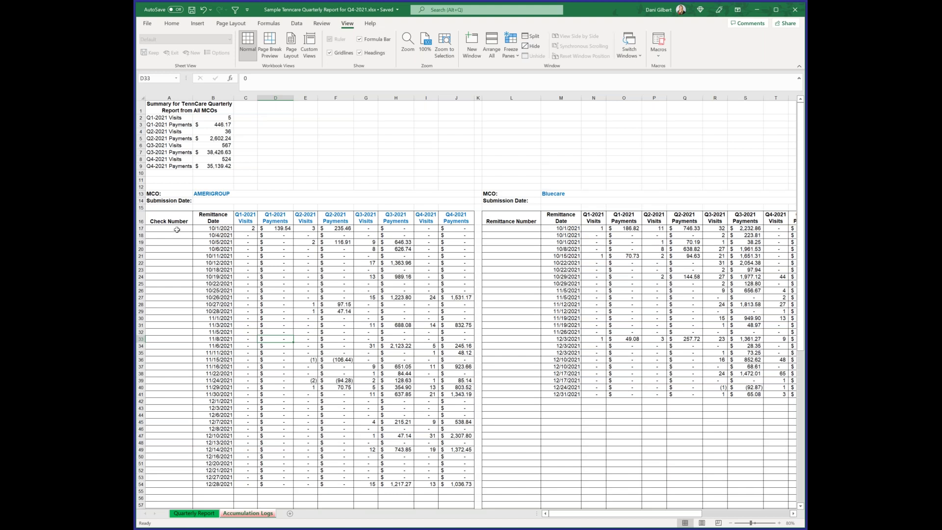
pyautogui.moveTo(177, 229); pyautogui.dragTo(171, 464)
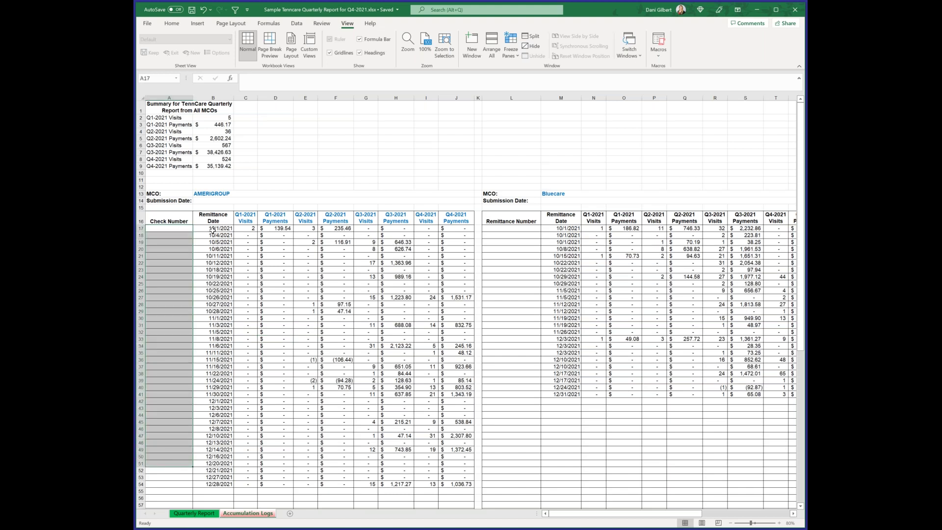
pyautogui.click(213, 229)
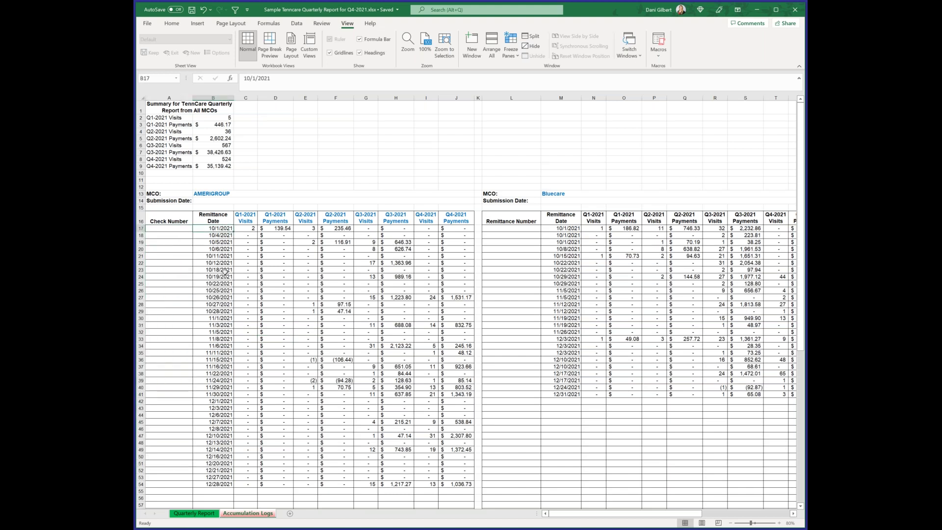
pyautogui.click(239, 231)
pyautogui.click(307, 228)
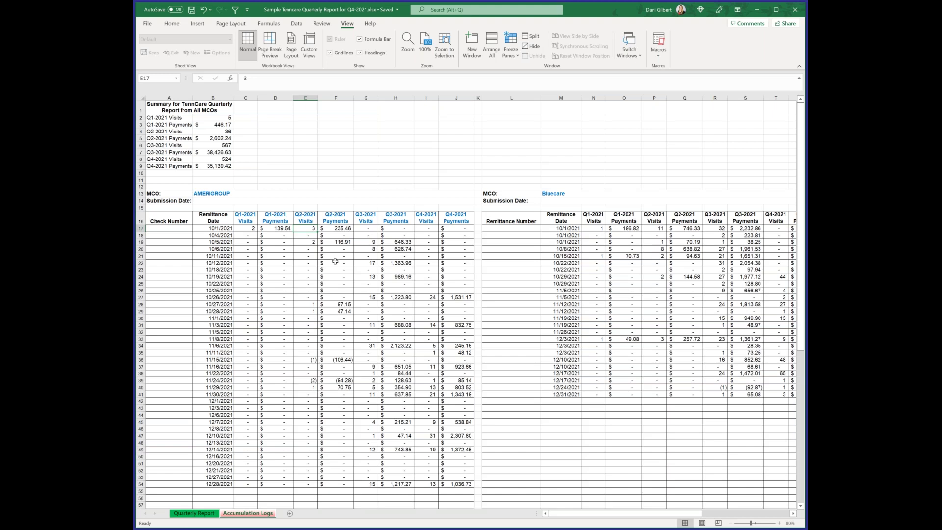
# Select the Accumulation Logs summary of quarterly visits and payments.
pyautogui.moveTo(601, 515); pyautogui.dragTo(270, 379)
pyautogui.scroll(-4, 272, 377)
pyautogui.scroll(-10, 272, 378)
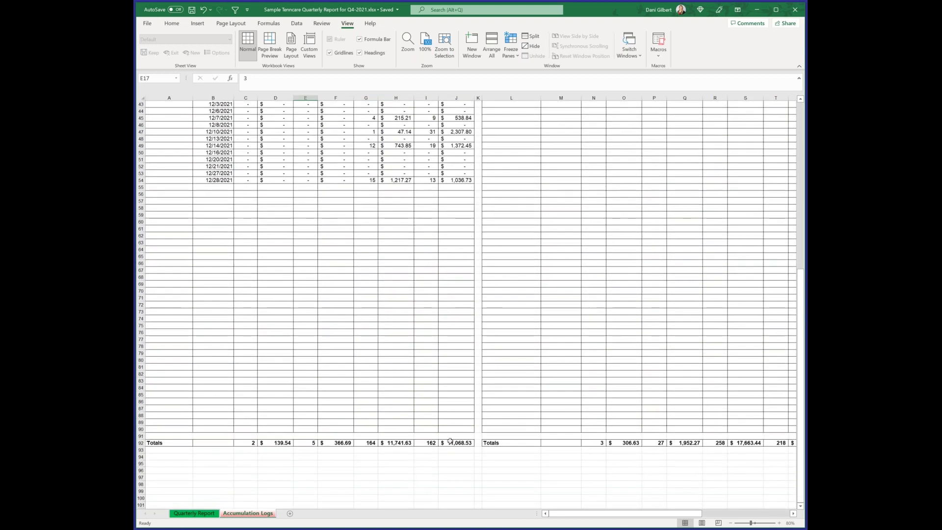
pyautogui.scroll(13, 376, 402)
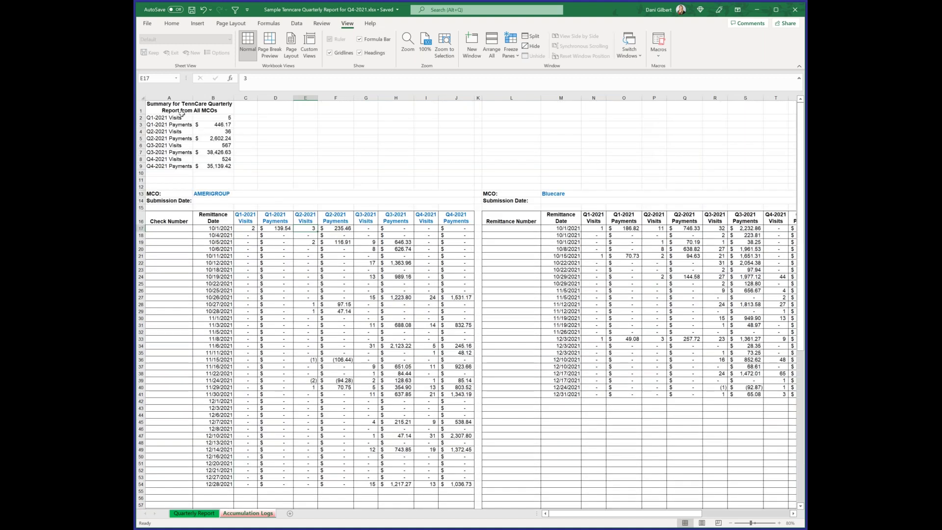
pyautogui.moveTo(181, 111); pyautogui.dragTo(187, 165)
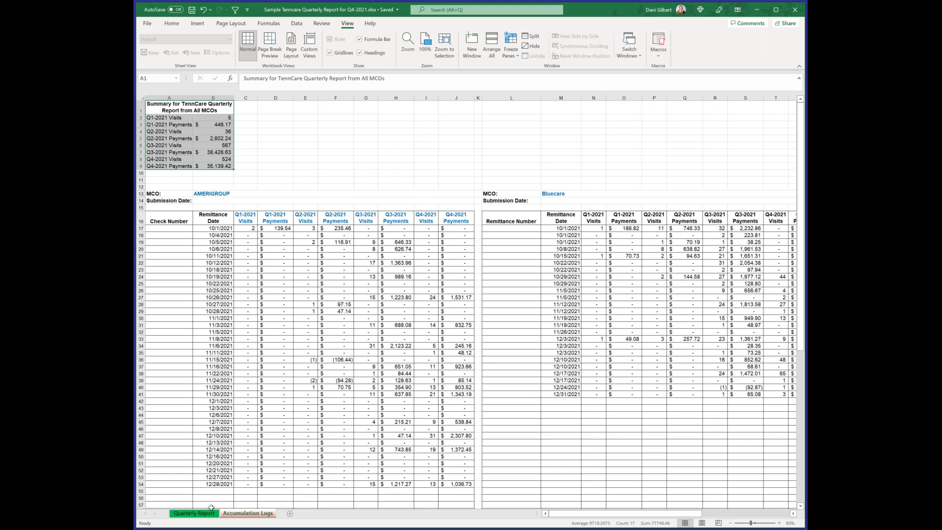
# Compare Quarterly Report cell K20's link to the log summary, then select row 19's visit figures to see their sum.
pyautogui.click(194, 513)
pyautogui.click(407, 237)
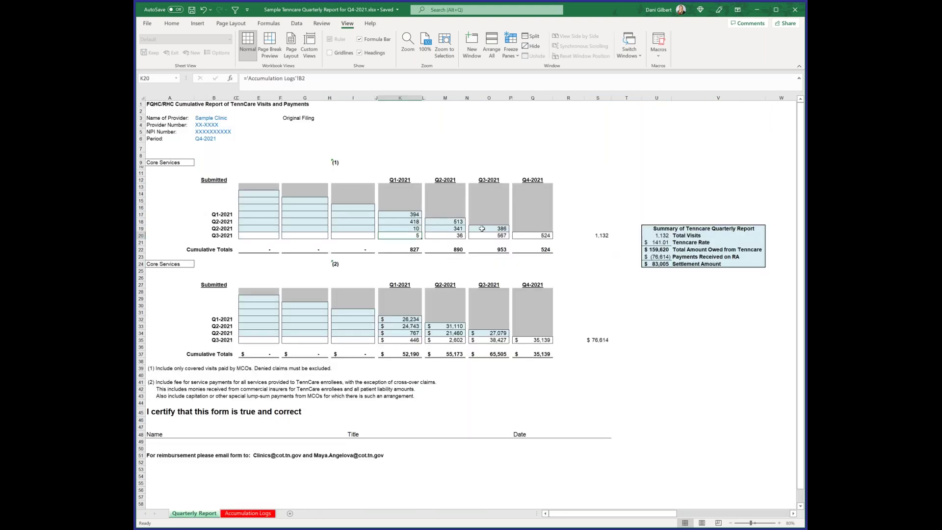
pyautogui.click(251, 514)
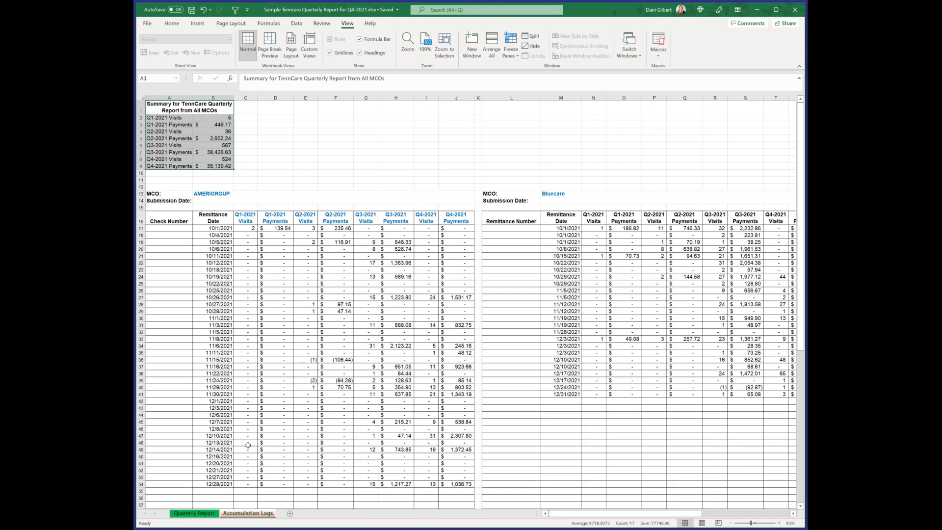
pyautogui.click(198, 514)
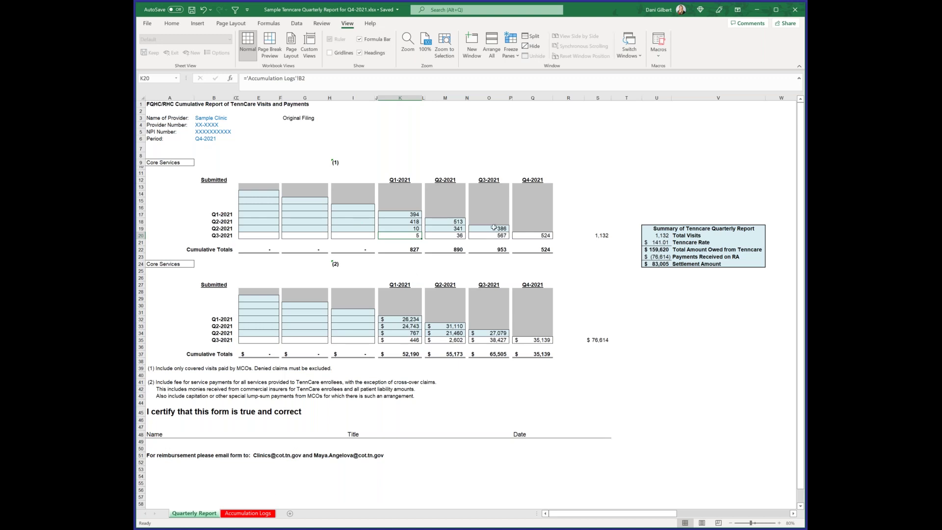
pyautogui.moveTo(491, 227); pyautogui.dragTo(275, 193)
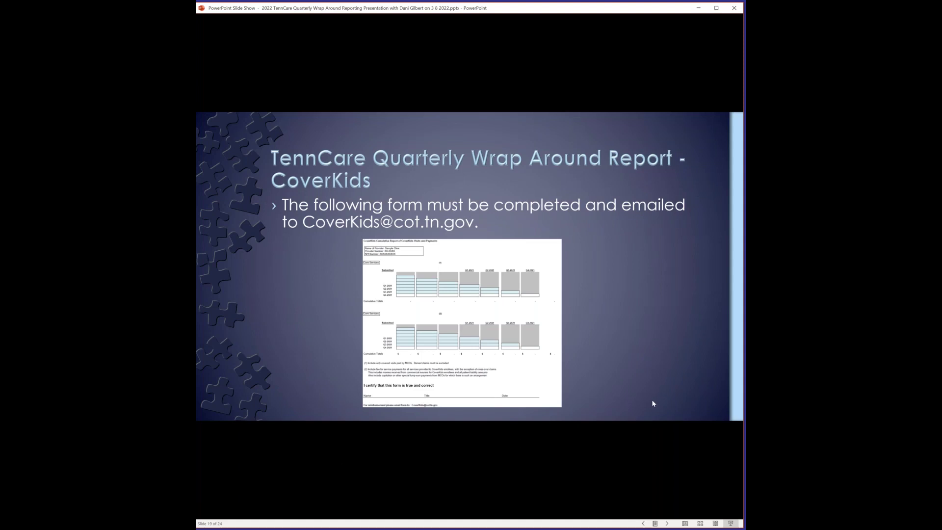
# Advance the slideshow from the CoverKids form slide to slide 20 on wraparound report changes.
pyautogui.click(666, 524)
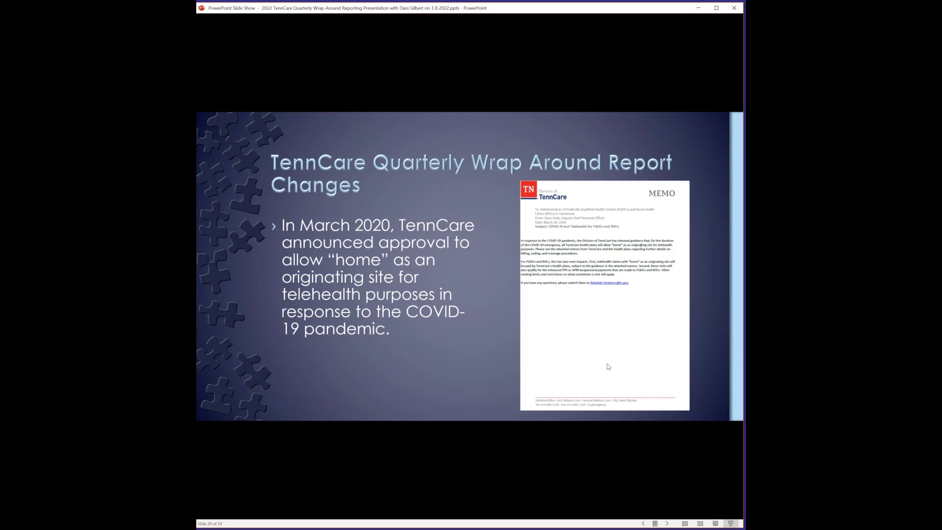
pyautogui.click(668, 524)
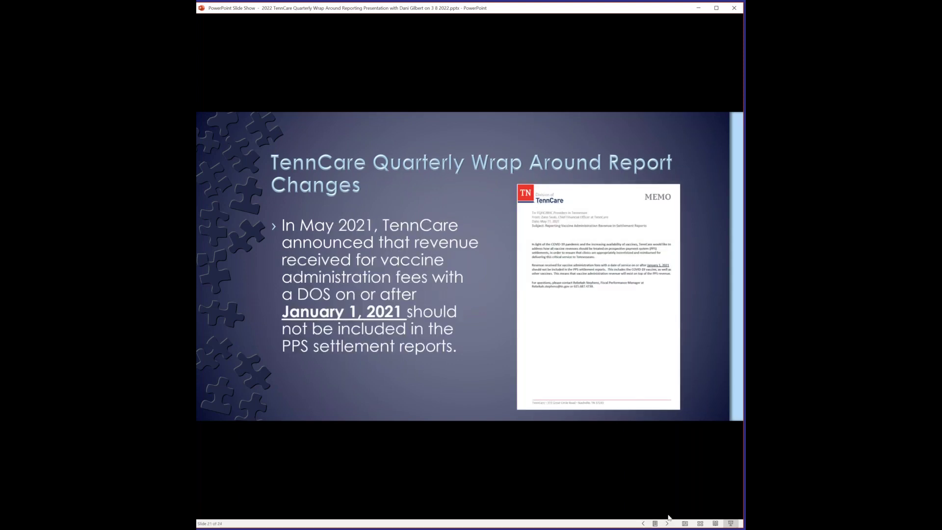